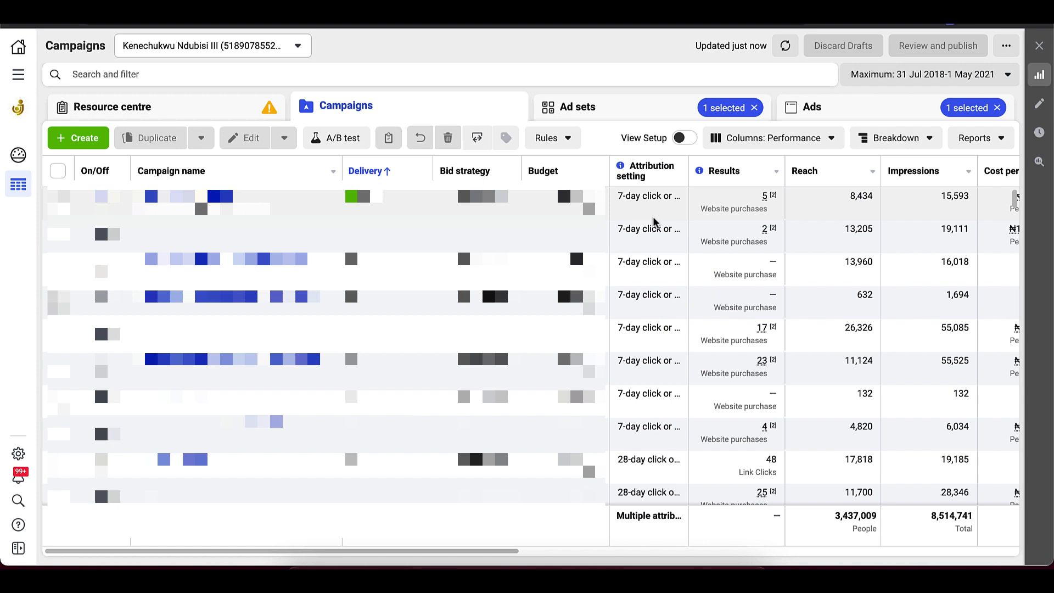
Step: Create a new campaign with the Traffic objective and proceed to its ad set settings, leaving the campaign-level defaults
{"action": "left_click", "coordinate": [73, 138]}
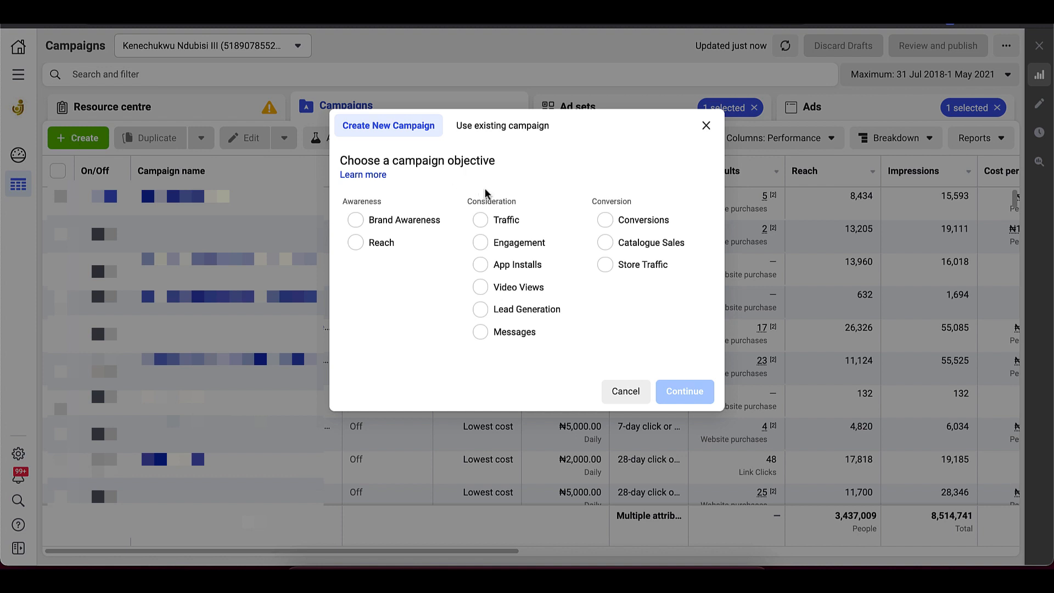
{"action": "left_click", "coordinate": [493, 225]}
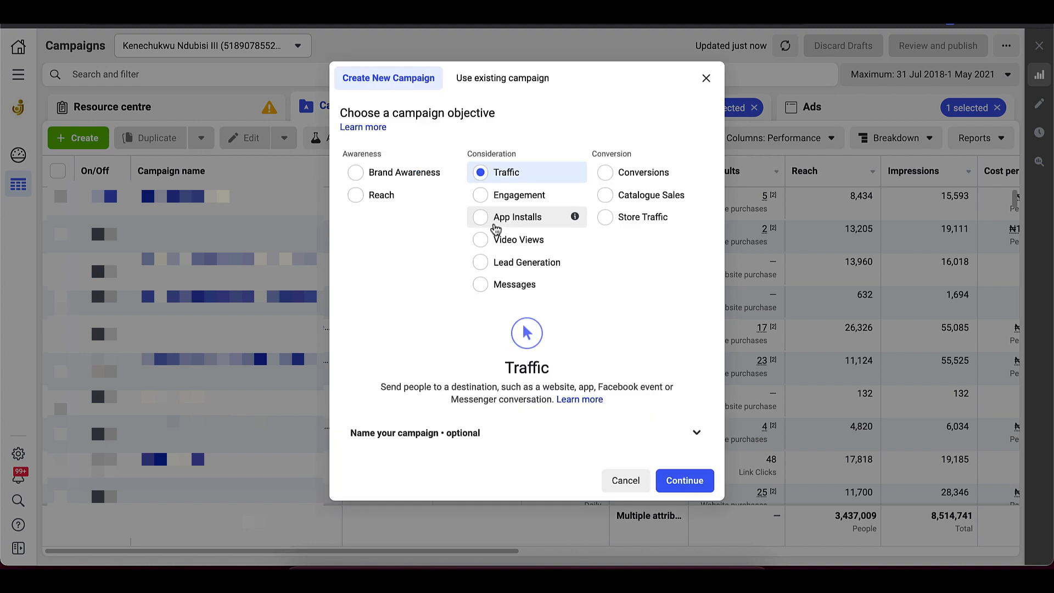
{"action": "left_click", "coordinate": [679, 485]}
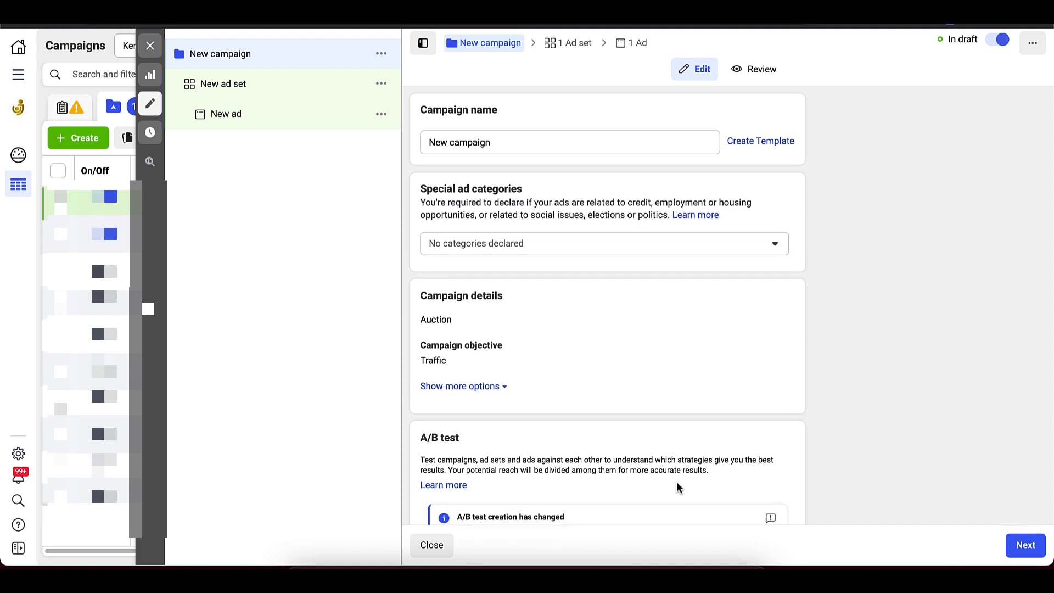
{"action": "scroll", "coordinate": [679, 488], "scroll_direction": "down", "scroll_amount": 3}
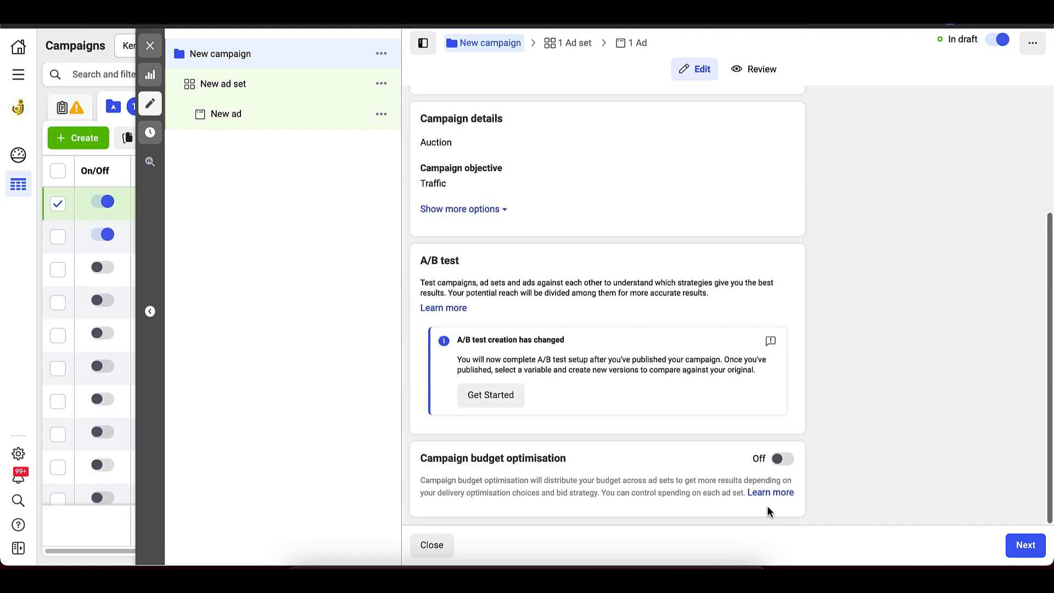
{"action": "left_click", "coordinate": [1017, 546]}
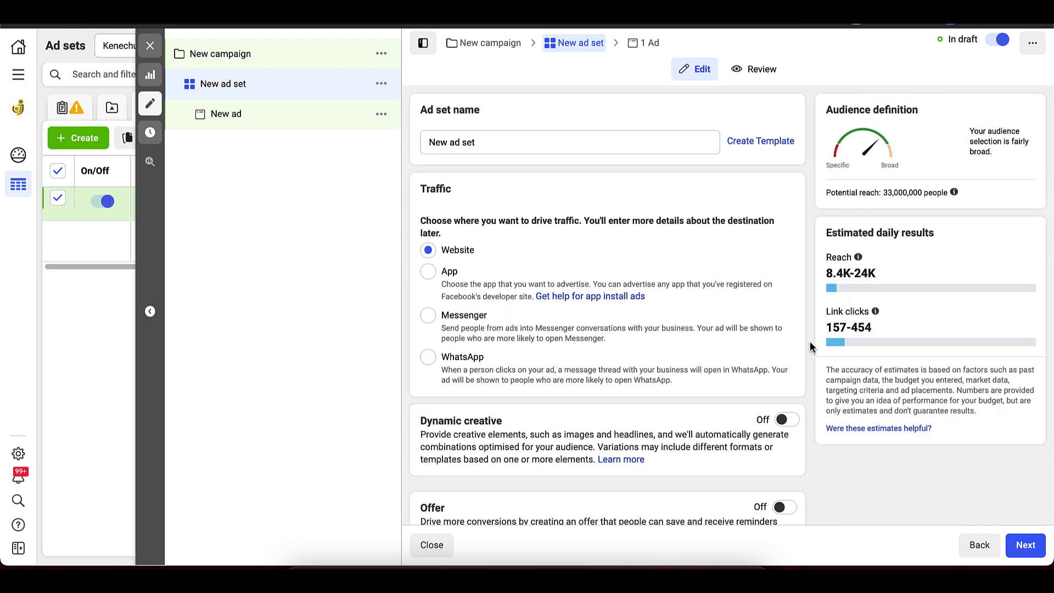
Step: Add the Engaged shoppers purchase behaviour to the new ad set's detailed targeting
{"action": "scroll", "coordinate": [809, 346], "scroll_direction": "down", "scroll_amount": 5}
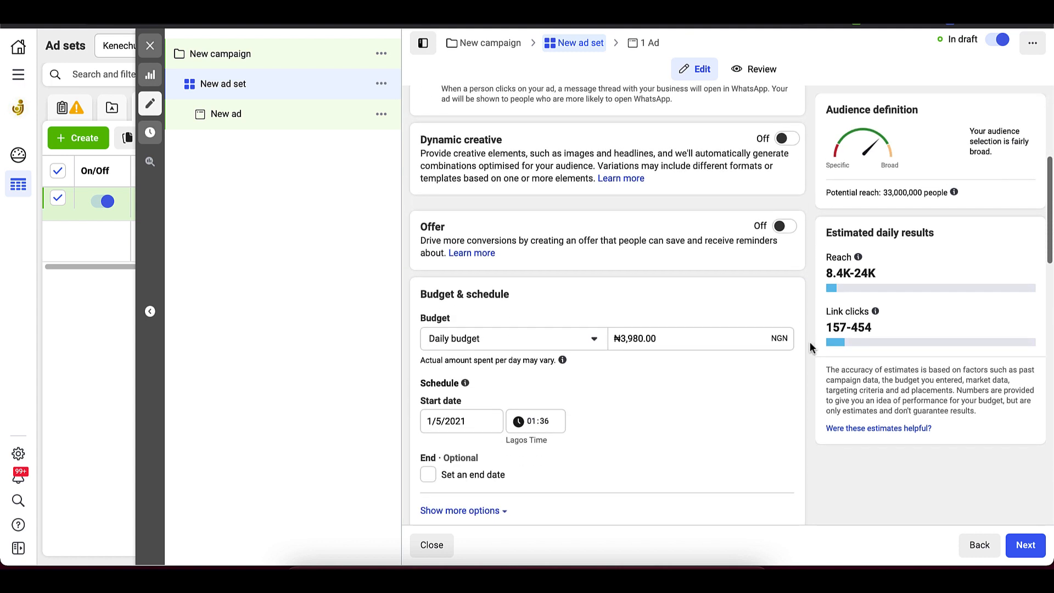
{"action": "scroll", "coordinate": [809, 346], "scroll_direction": "down", "scroll_amount": 3}
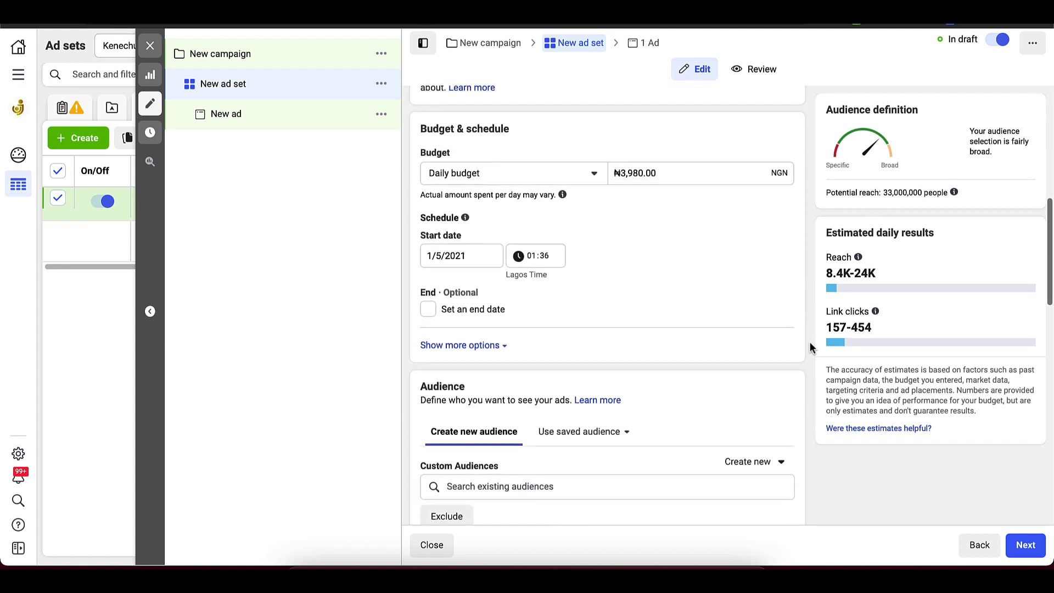
{"action": "scroll", "coordinate": [809, 347], "scroll_direction": "down", "scroll_amount": 3}
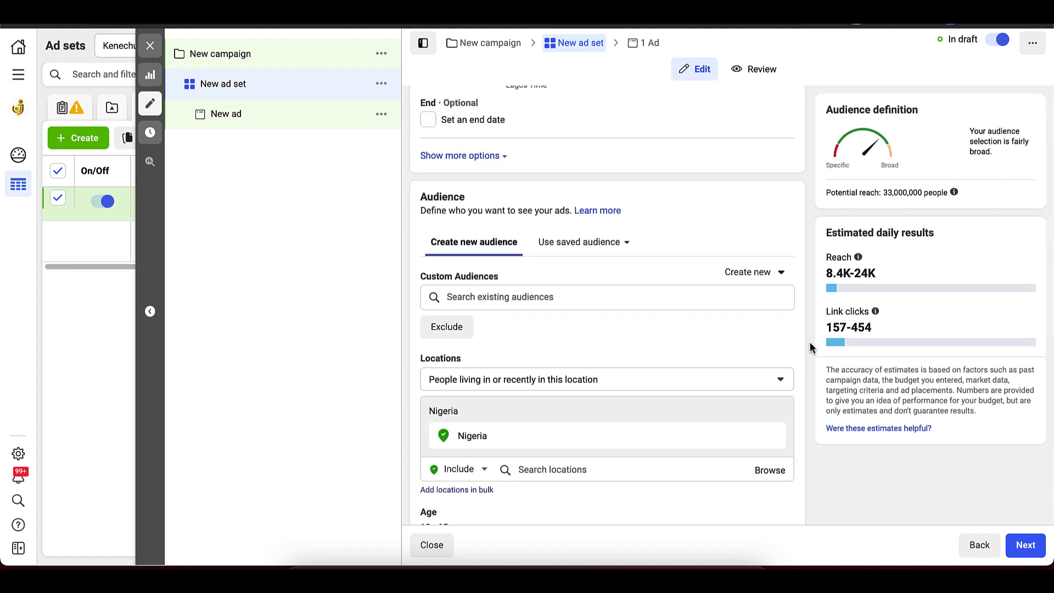
{"action": "scroll", "coordinate": [810, 347], "scroll_direction": "down", "scroll_amount": 2}
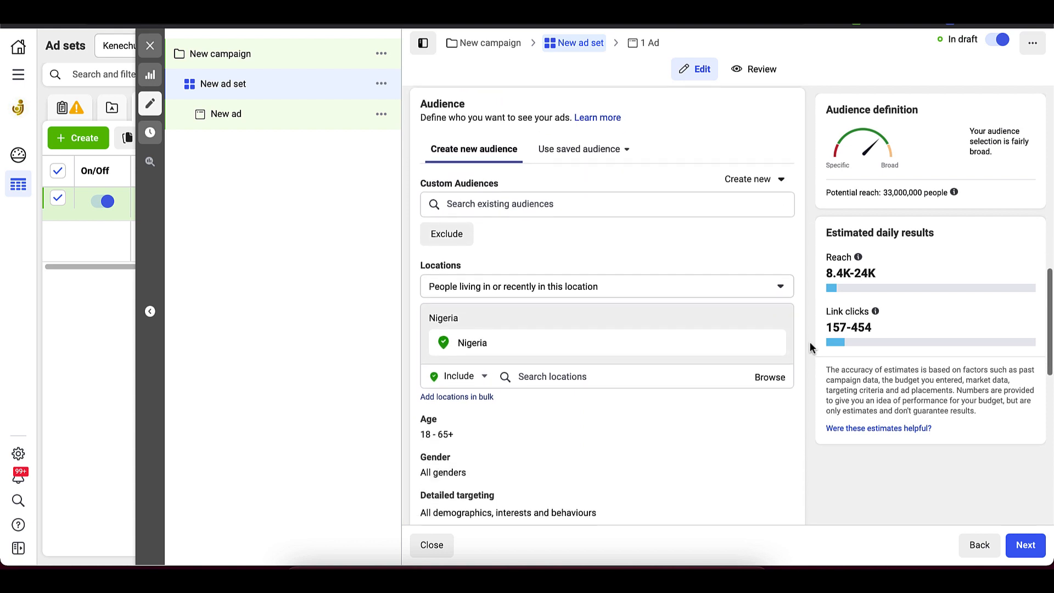
{"action": "scroll", "coordinate": [810, 346], "scroll_direction": "down", "scroll_amount": 2}
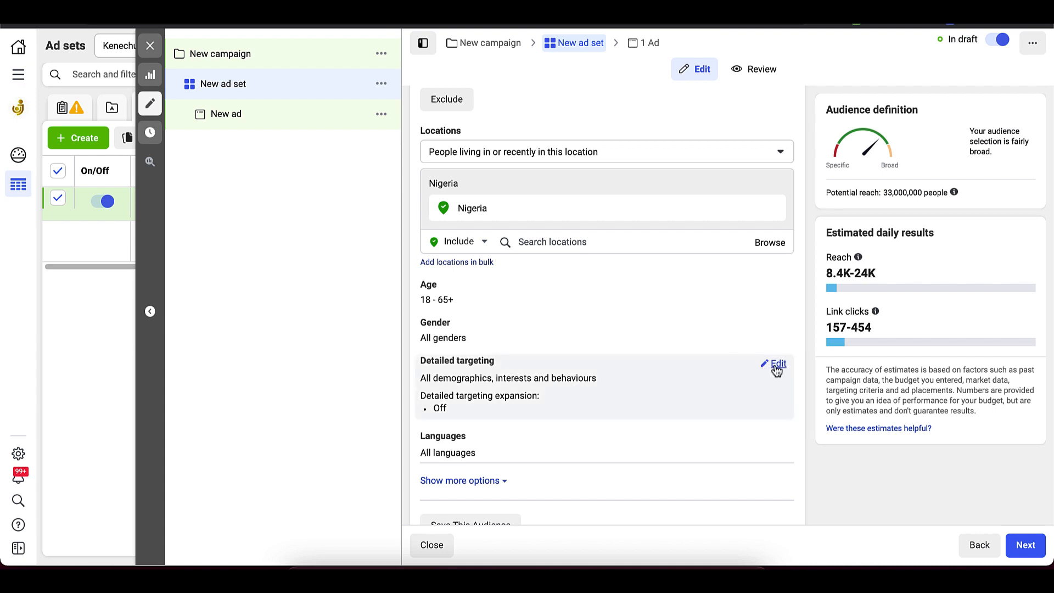
{"action": "left_click", "coordinate": [773, 366]}
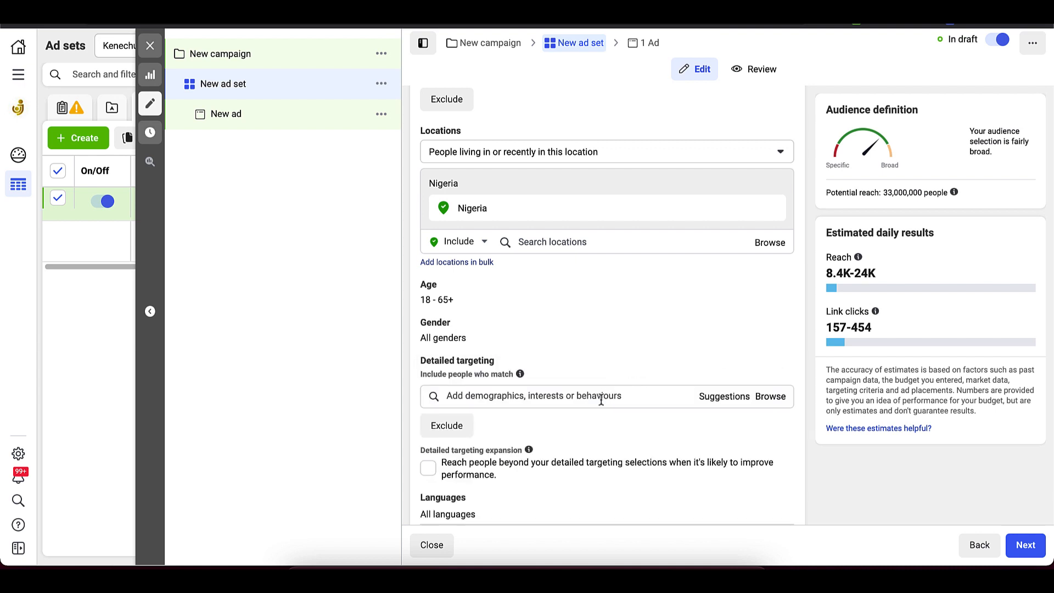
{"action": "scroll", "coordinate": [601, 400], "scroll_direction": "down", "scroll_amount": 1}
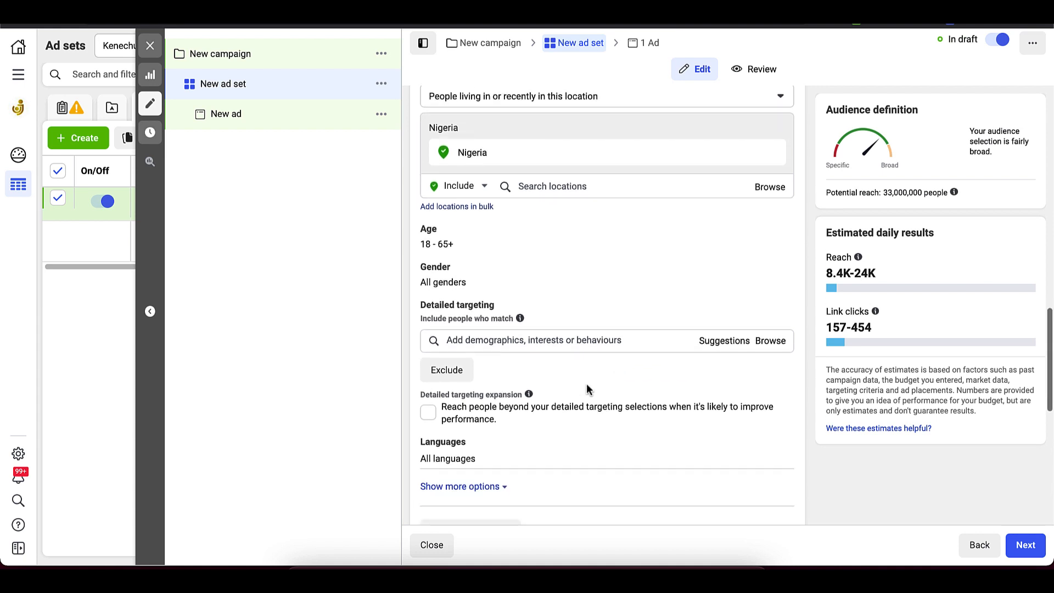
{"action": "left_click", "coordinate": [544, 340]}
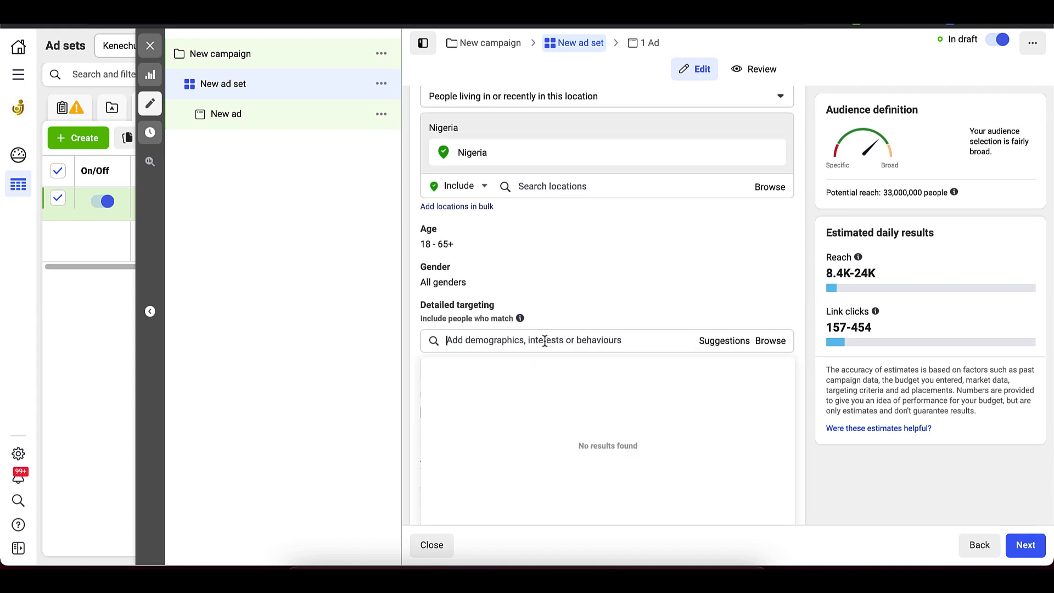
{"action": "type", "text": "engage"}
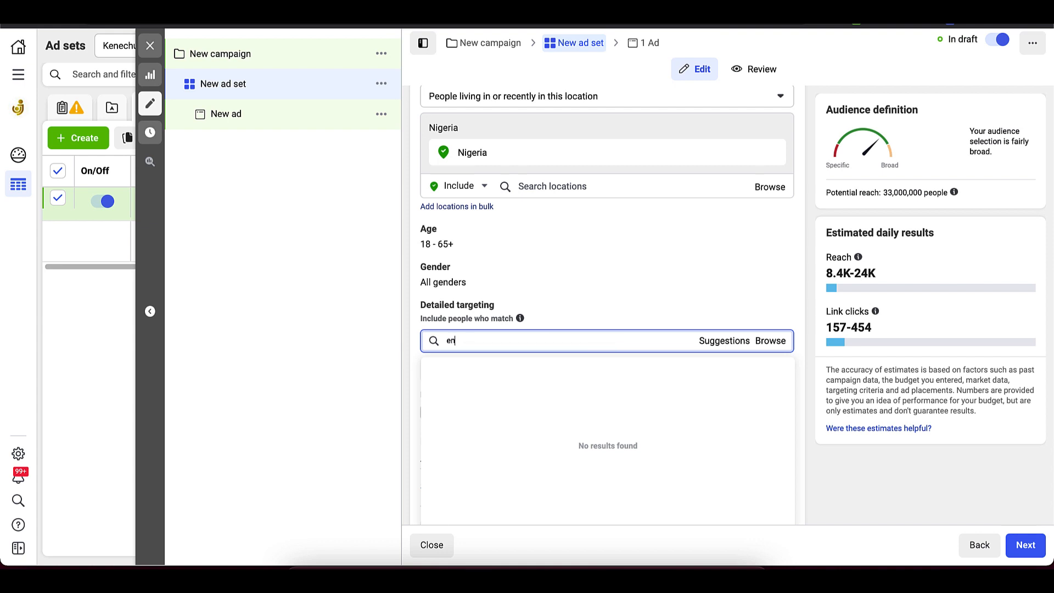
{"action": "type", "text": "d shoppers"}
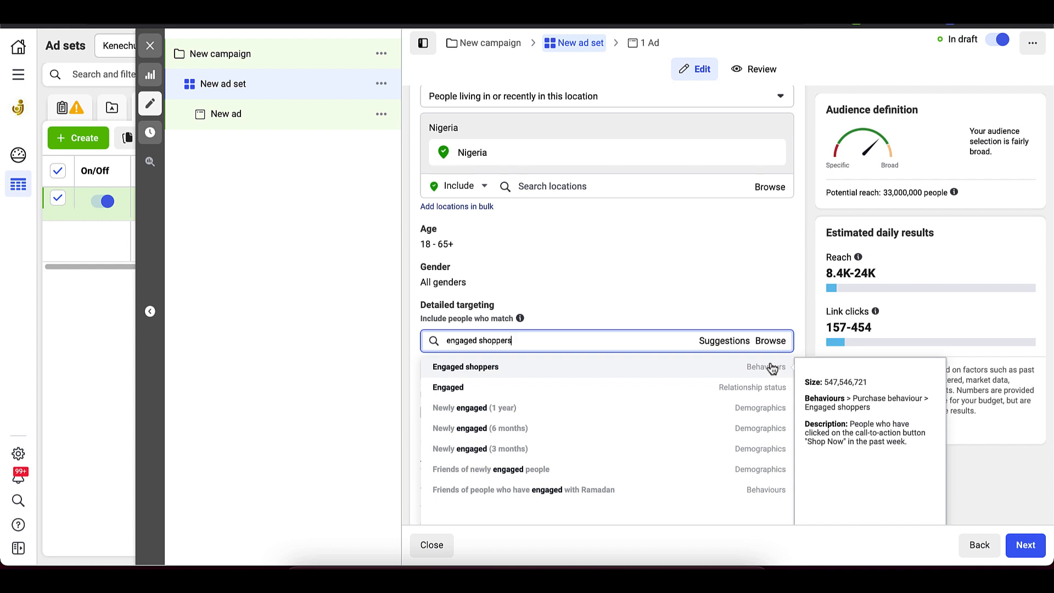
{"action": "left_click", "coordinate": [712, 365]}
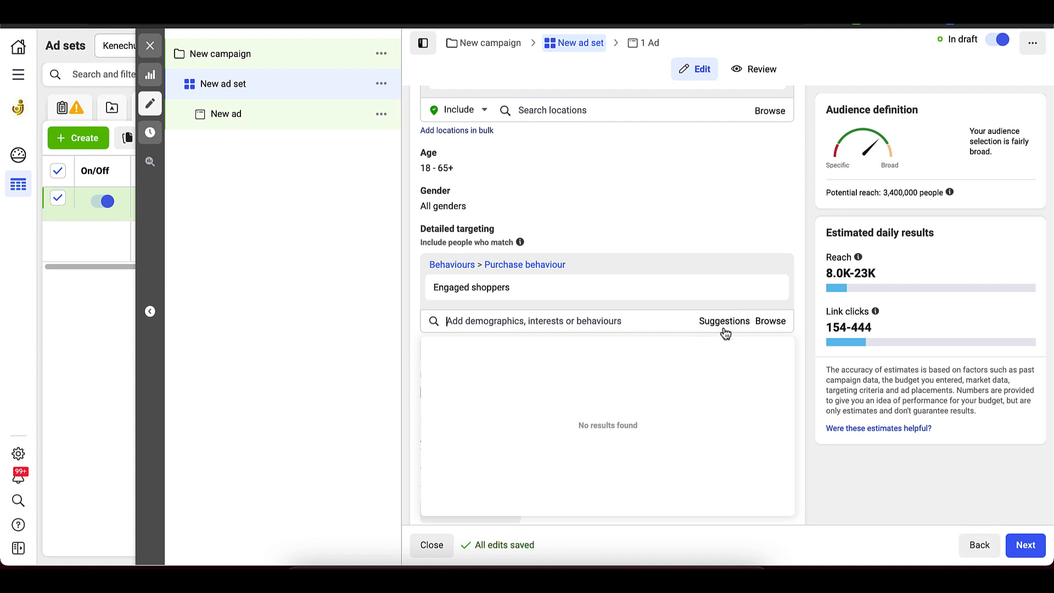
Step: Add Facebook Payments users (30 days) and Facebook Payments users (90 days) from the detailed targeting suggestions
{"action": "mouse_move", "coordinate": [510, 283]}
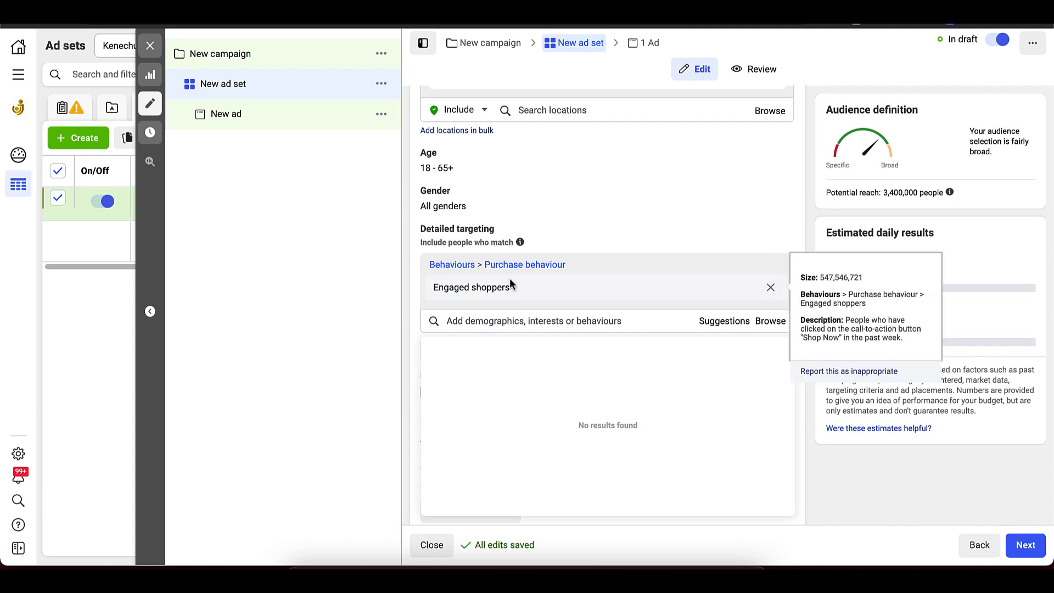
{"action": "left_click", "coordinate": [714, 324]}
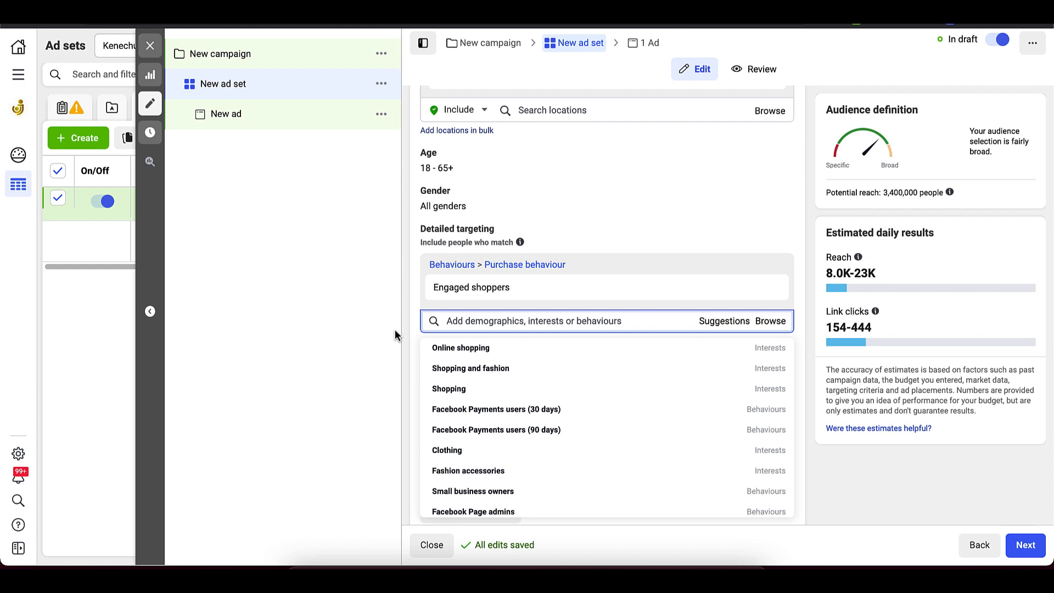
{"action": "mouse_move", "coordinate": [500, 417]}
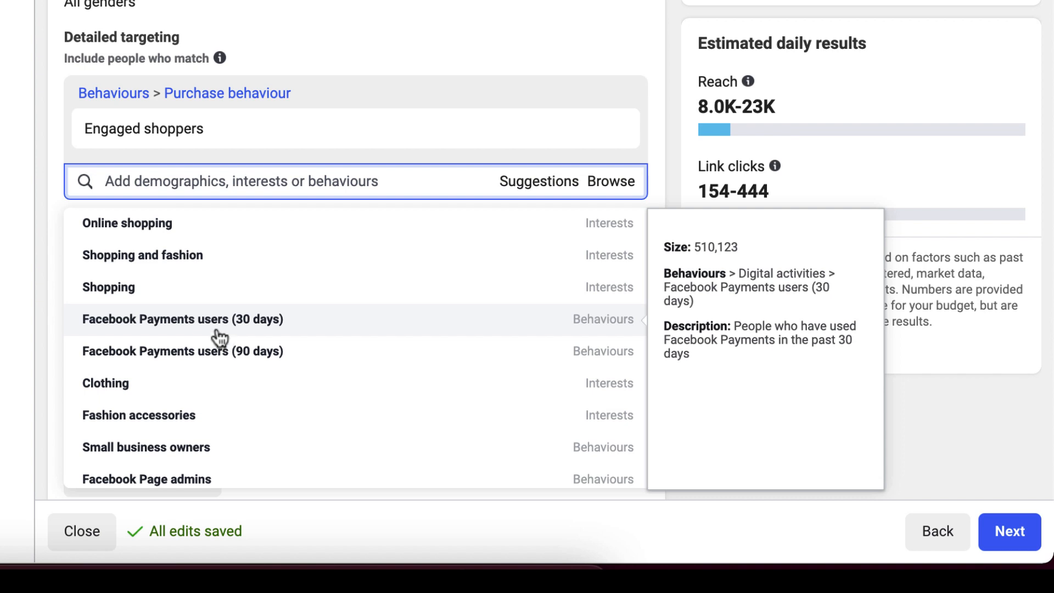
{"action": "left_click", "coordinate": [219, 332]}
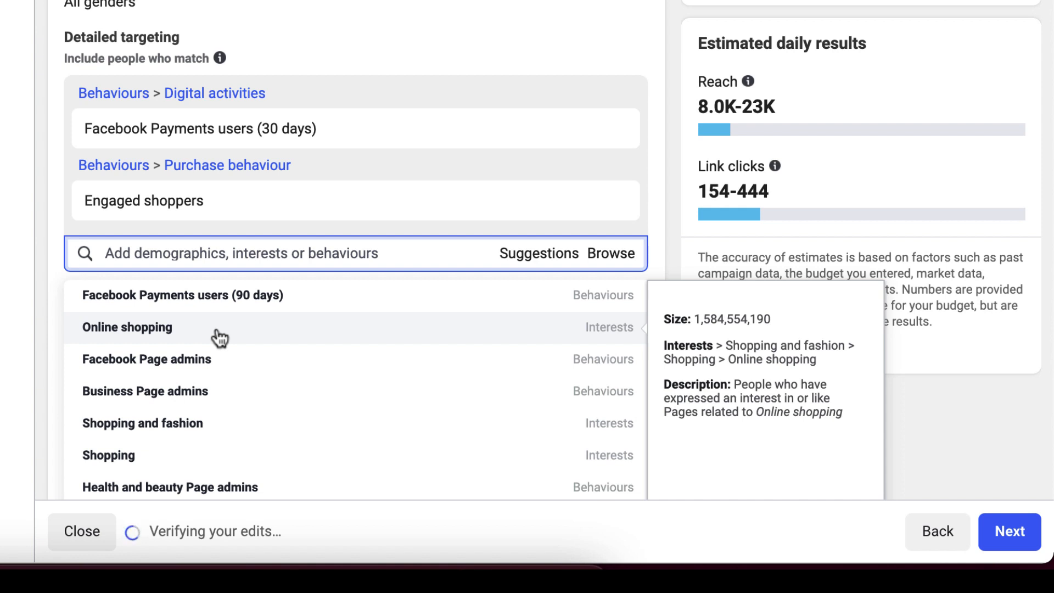
{"action": "left_click", "coordinate": [189, 298]}
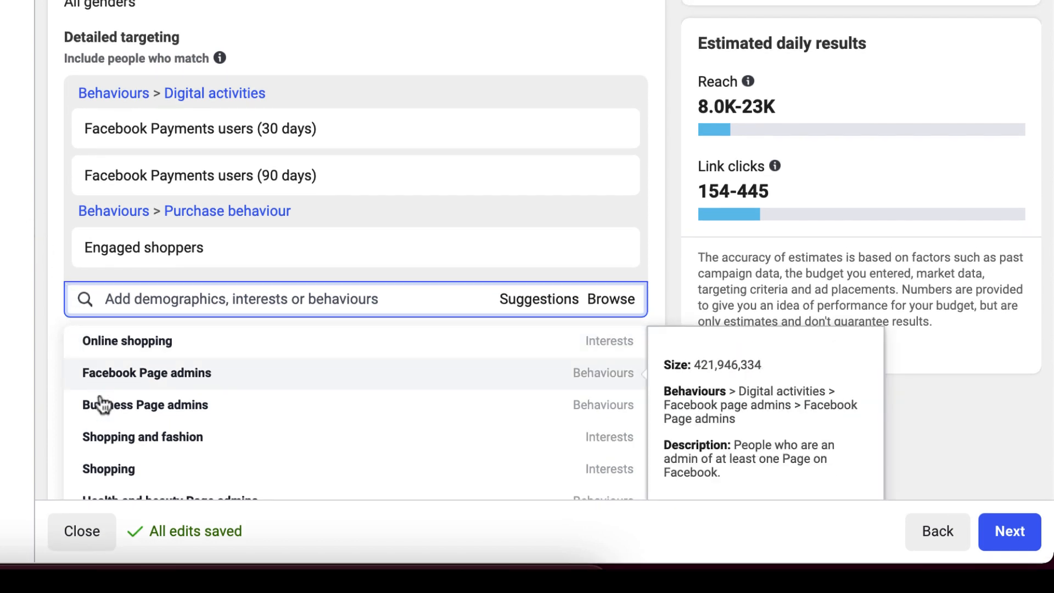
Step: Add the suggested behaviours Facebook Page admins, Business Page admins, and Food and restaurant Page admins to the detailed targeting
{"action": "scroll", "coordinate": [42, 317], "scroll_direction": "down", "scroll_amount": 3}
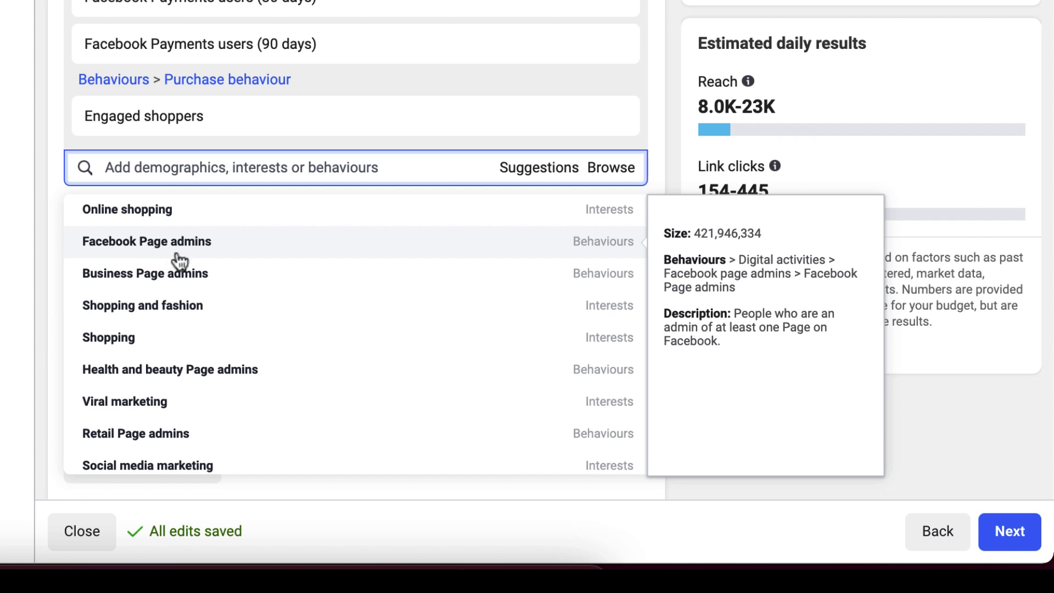
{"action": "left_click", "coordinate": [156, 249]}
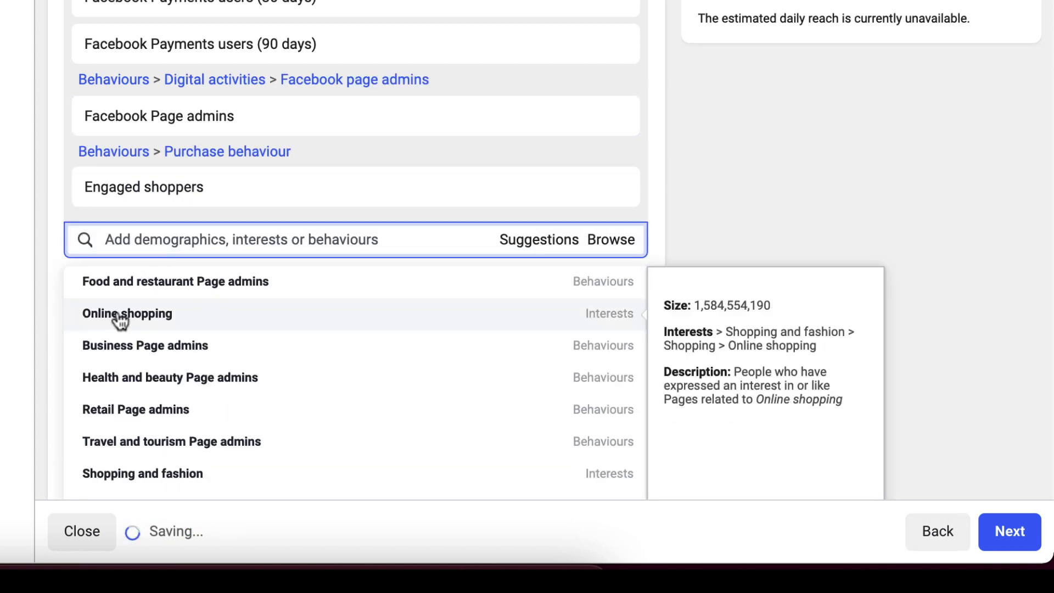
{"action": "left_click", "coordinate": [157, 348]}
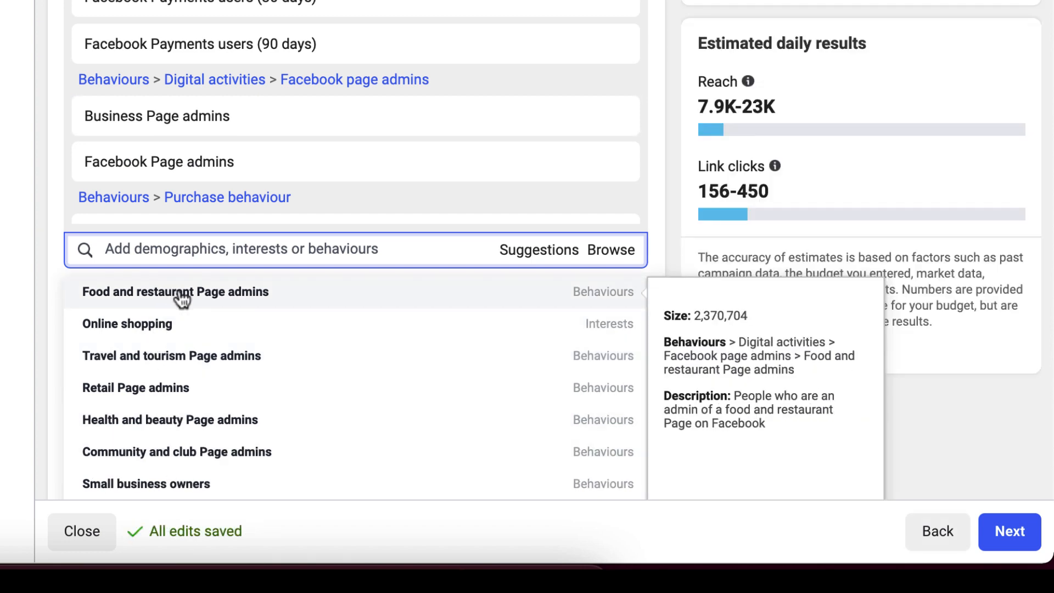
{"action": "left_click", "coordinate": [175, 296]}
Step: Add Health and beauty, Travel and tourism, Community and club, and Sport Page admins to the detailed targeting
{"action": "scroll", "coordinate": [180, 298], "scroll_direction": "down", "scroll_amount": 1}
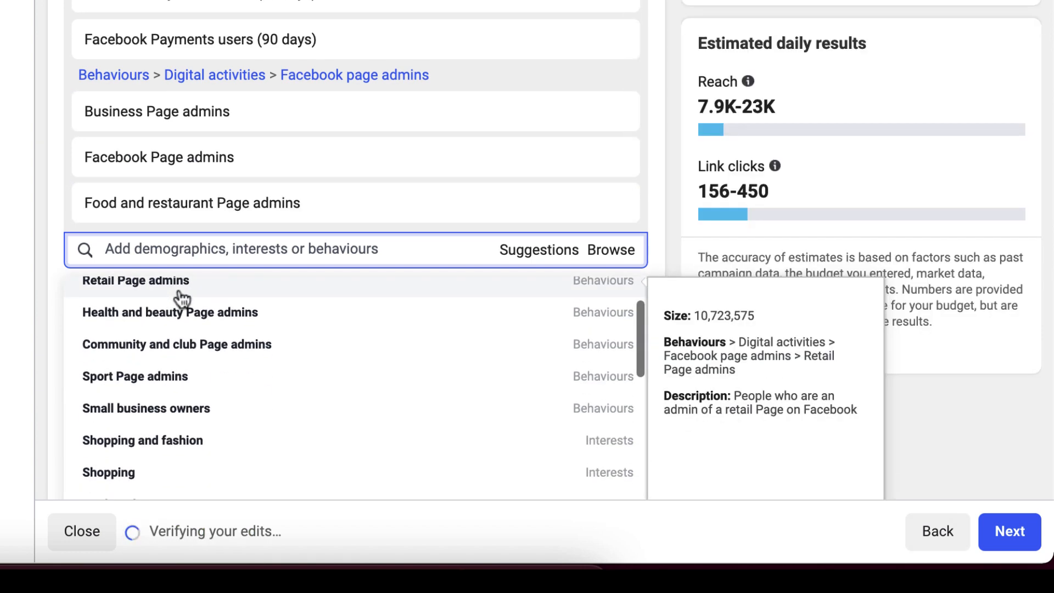
{"action": "scroll", "coordinate": [178, 299], "scroll_direction": "up", "scroll_amount": 1}
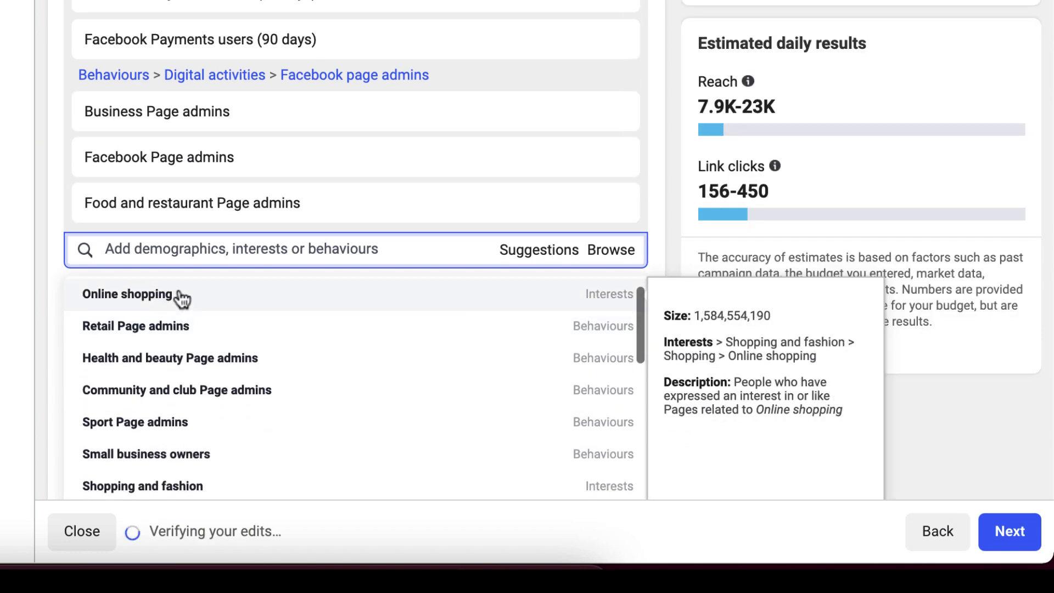
{"action": "left_click", "coordinate": [171, 369]}
{"action": "scroll", "coordinate": [171, 369], "scroll_direction": "up", "scroll_amount": 1}
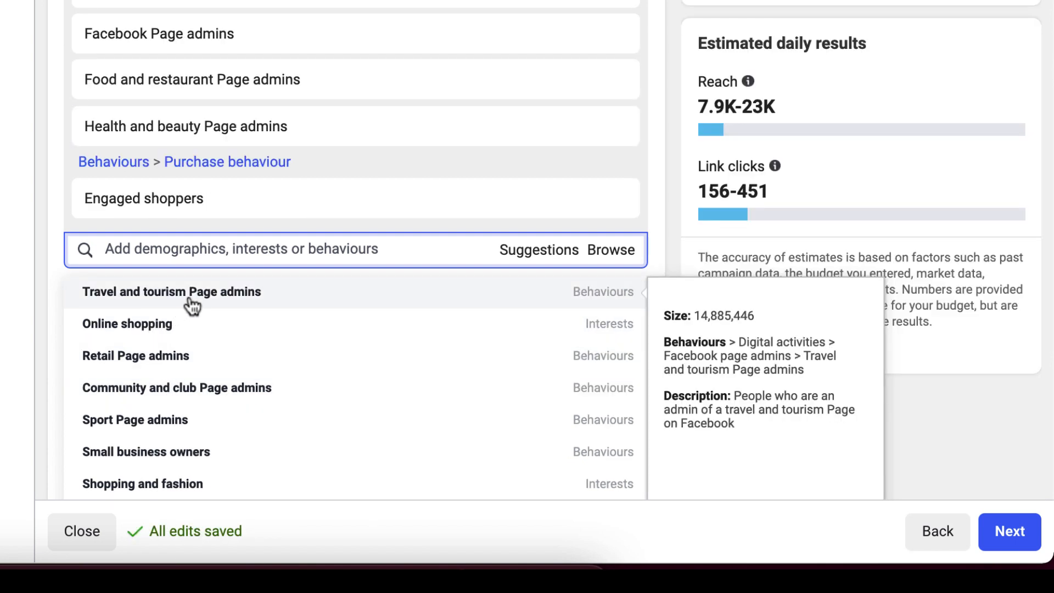
{"action": "left_click", "coordinate": [189, 299]}
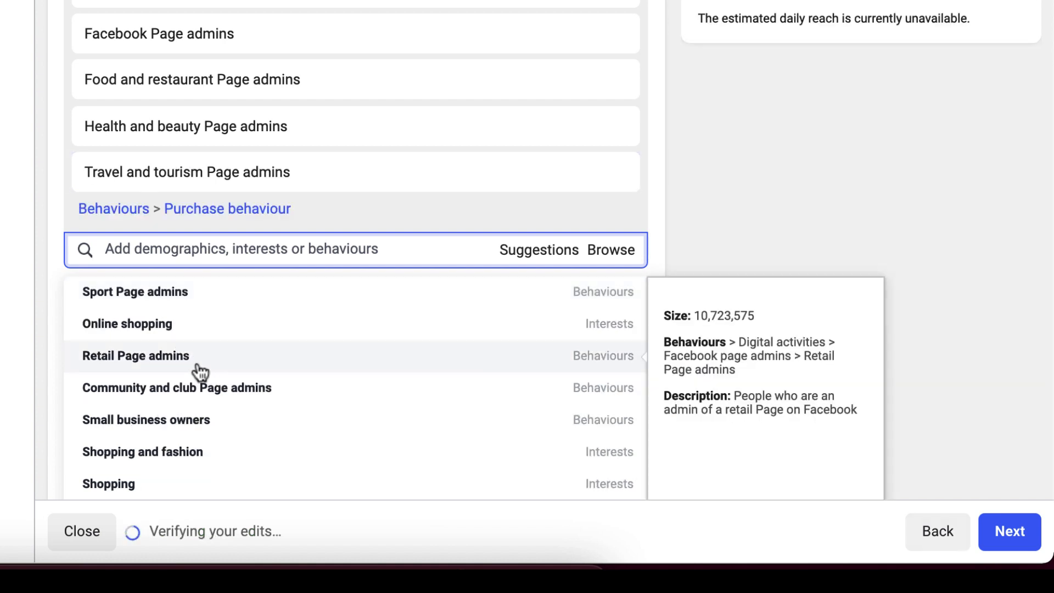
{"action": "left_click", "coordinate": [192, 400]}
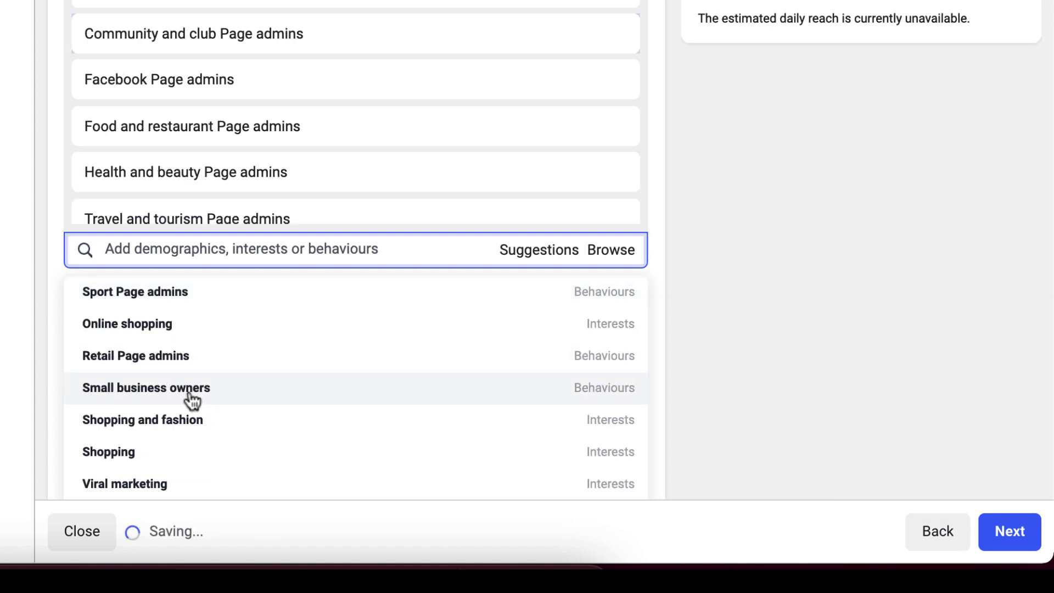
{"action": "left_click", "coordinate": [142, 298]}
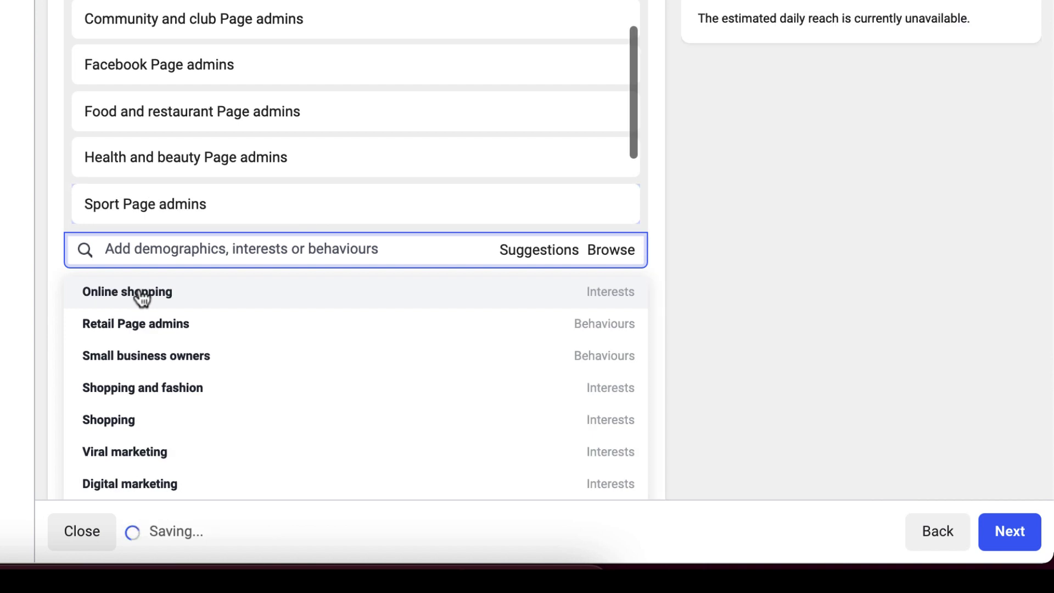
Step: Review the suggested targeting options and add the Small business owners behaviour to the audience
{"action": "scroll", "coordinate": [59, 299], "scroll_direction": "down", "scroll_amount": 3}
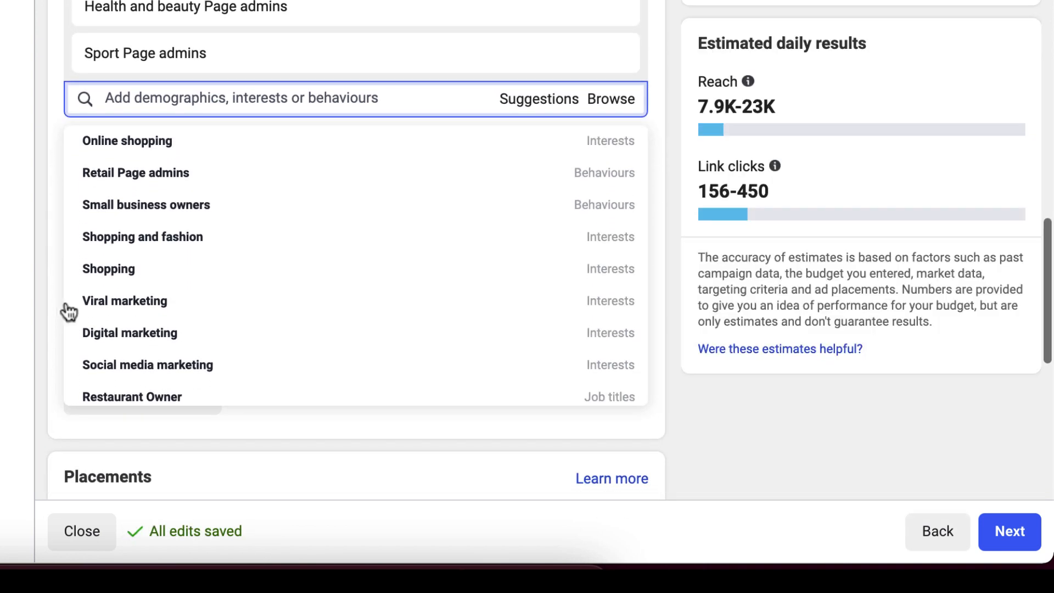
{"action": "scroll", "coordinate": [165, 323], "scroll_direction": "down", "scroll_amount": 3}
{"action": "scroll", "coordinate": [164, 323], "scroll_direction": "down", "scroll_amount": 2}
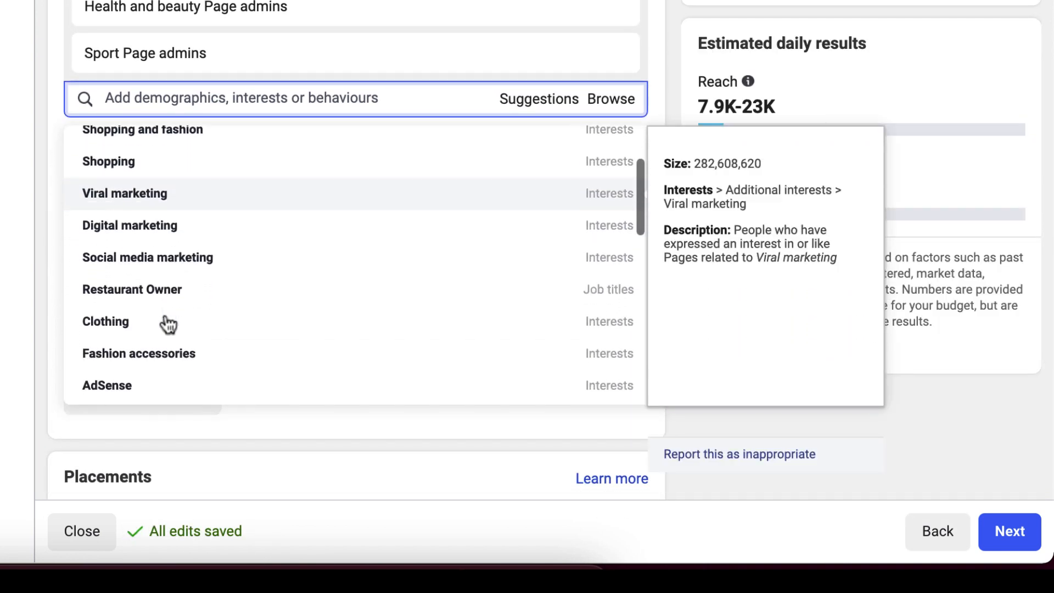
{"action": "scroll", "coordinate": [165, 322], "scroll_direction": "up", "scroll_amount": 4}
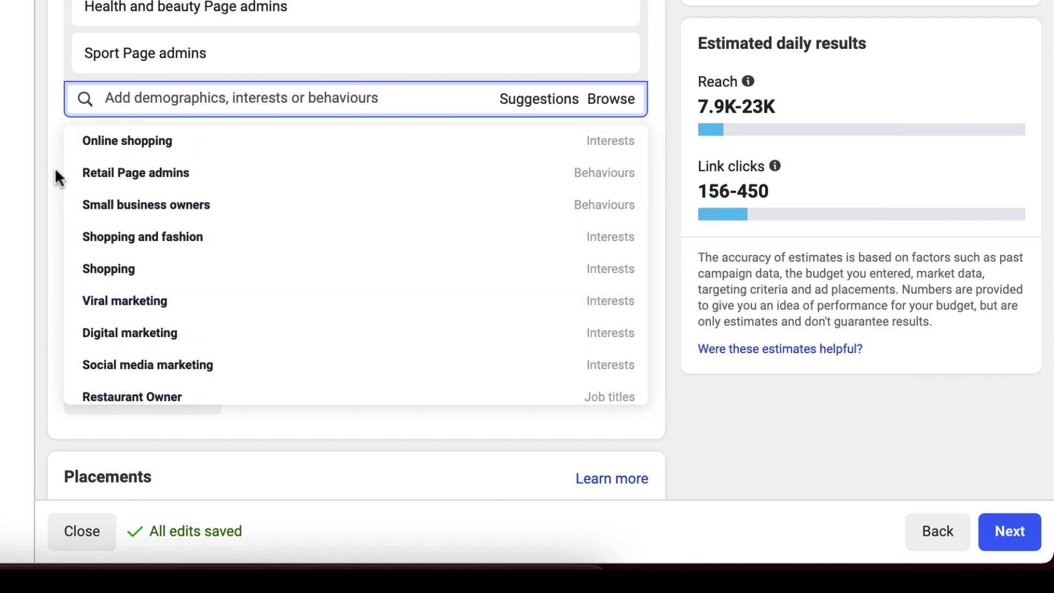
{"action": "scroll", "coordinate": [55, 167], "scroll_direction": "up", "scroll_amount": 2}
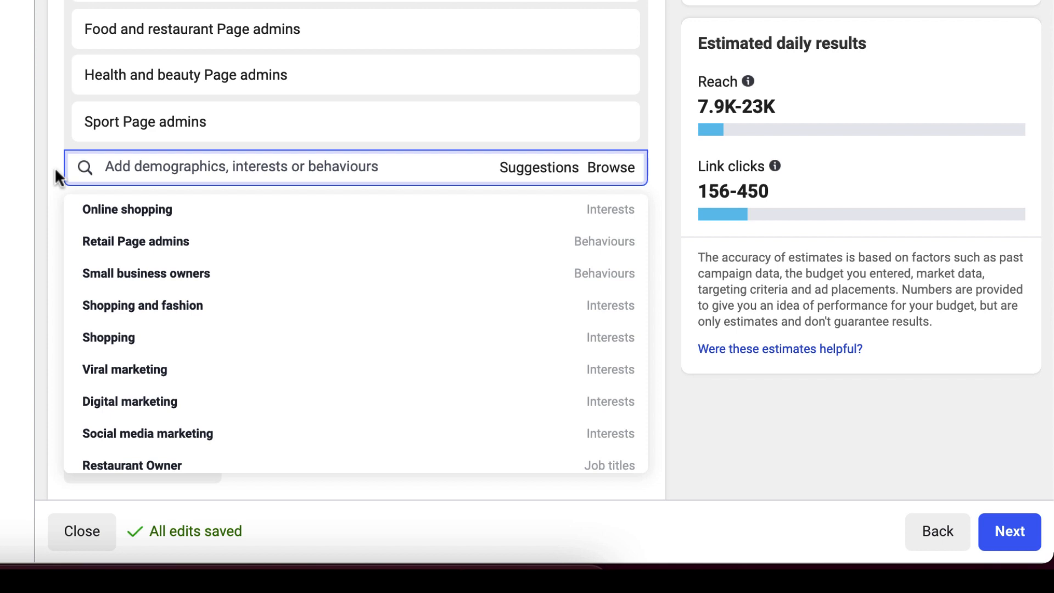
{"action": "mouse_move", "coordinate": [150, 289]}
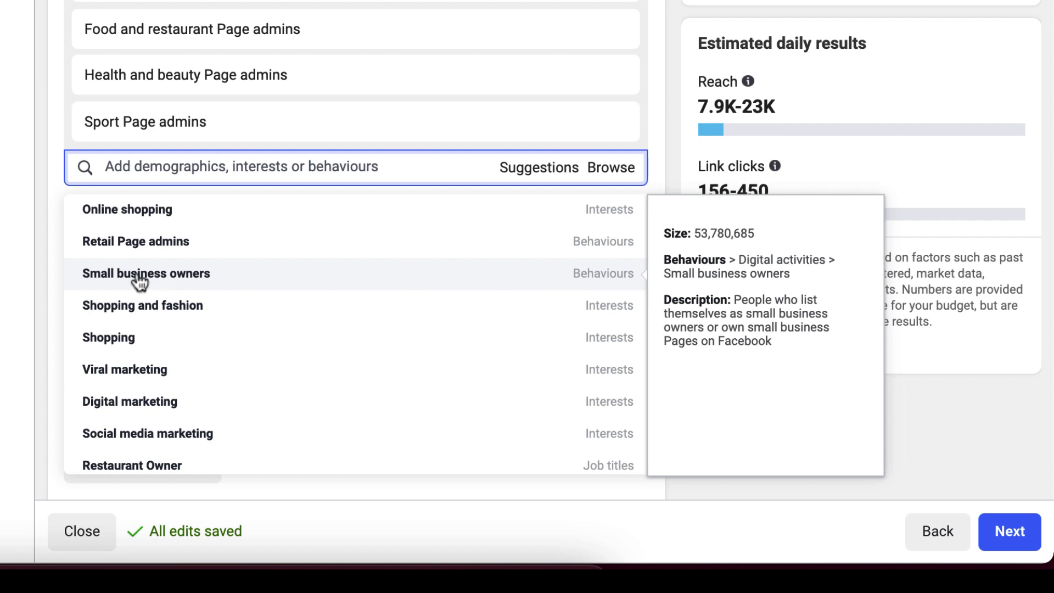
{"action": "left_click", "coordinate": [138, 280]}
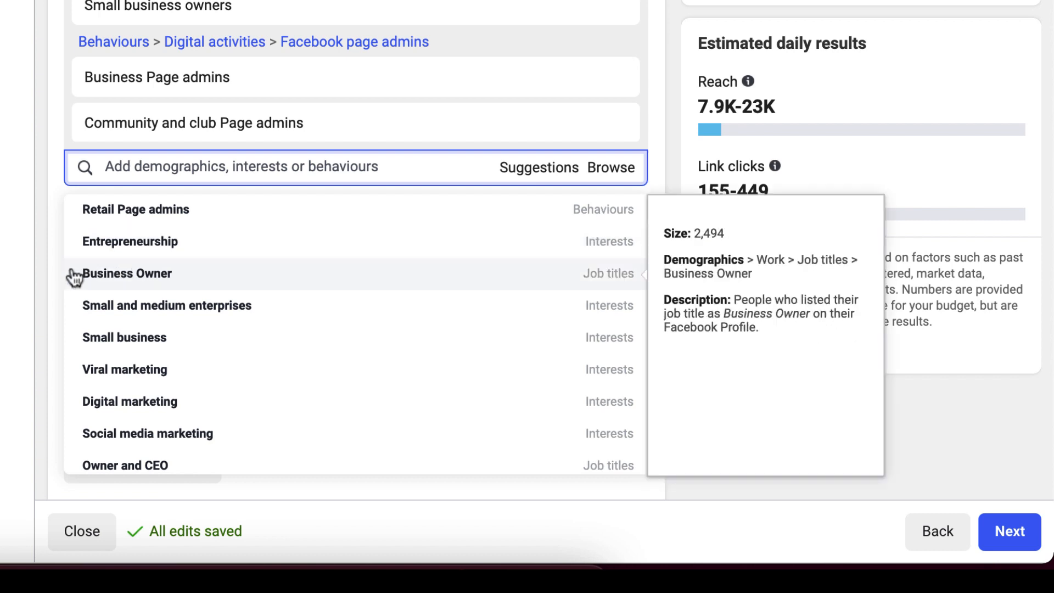
Step: Look through the remaining detailed targeting suggestions for business-related interests and job titles
{"action": "scroll", "coordinate": [127, 400], "scroll_direction": "down", "scroll_amount": 2}
{"action": "scroll", "coordinate": [127, 399], "scroll_direction": "down", "scroll_amount": 5}
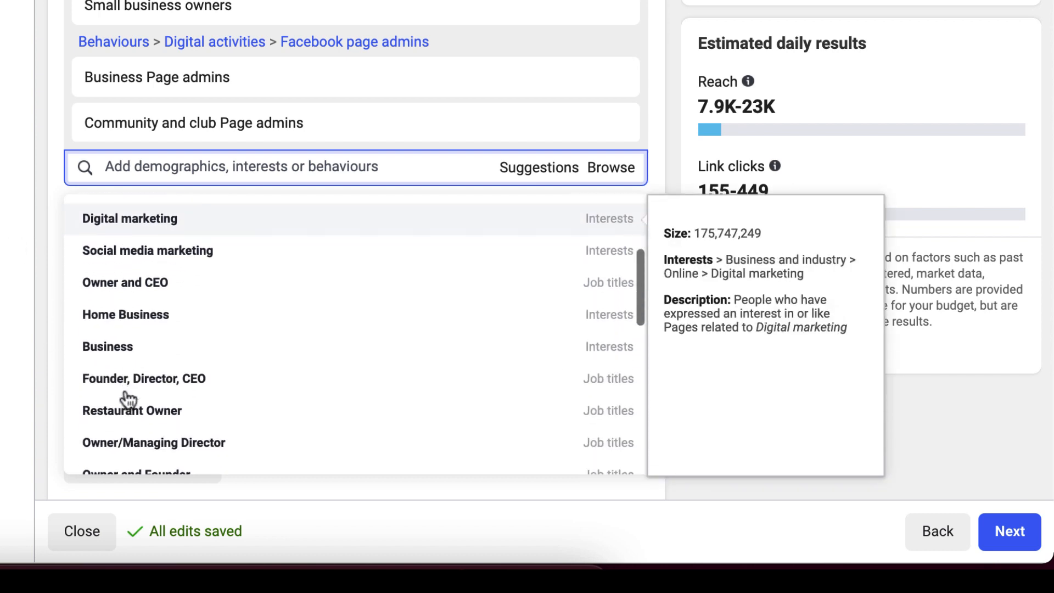
{"action": "scroll", "coordinate": [128, 400], "scroll_direction": "down", "scroll_amount": 3}
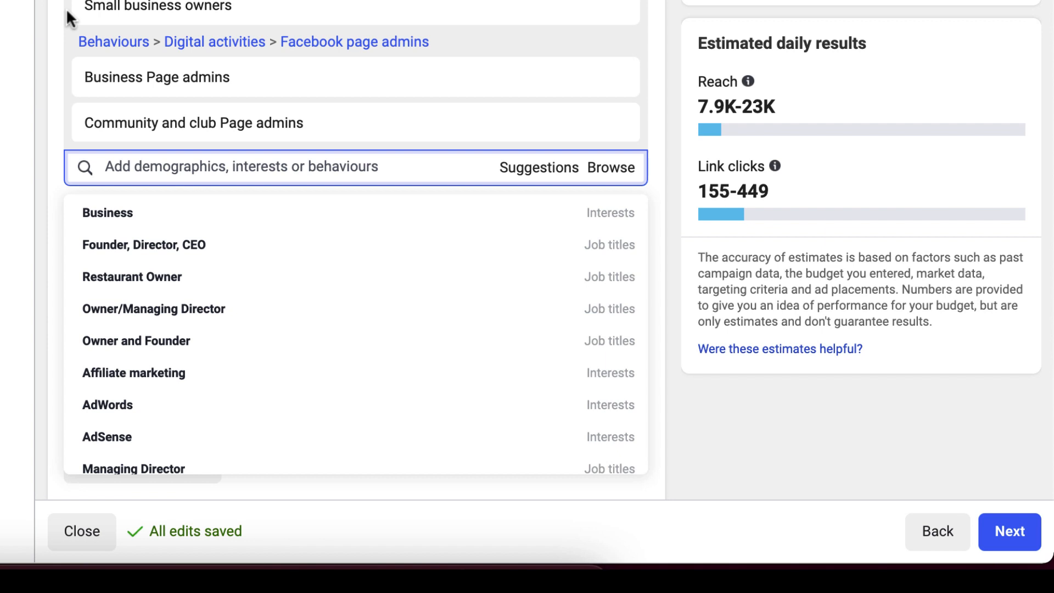
{"action": "scroll", "coordinate": [65, 8], "scroll_direction": "up", "scroll_amount": 5}
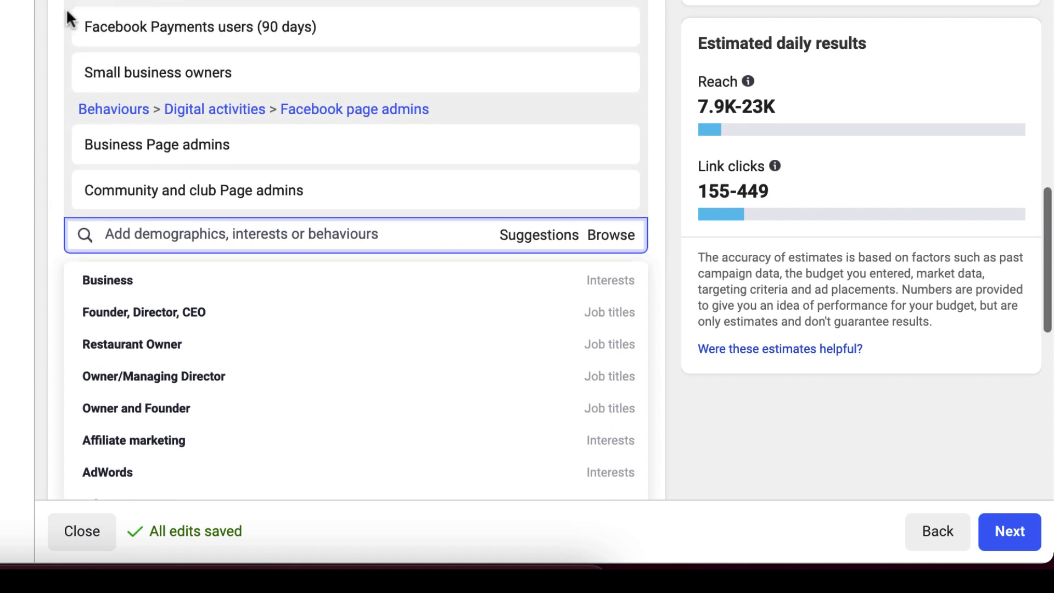